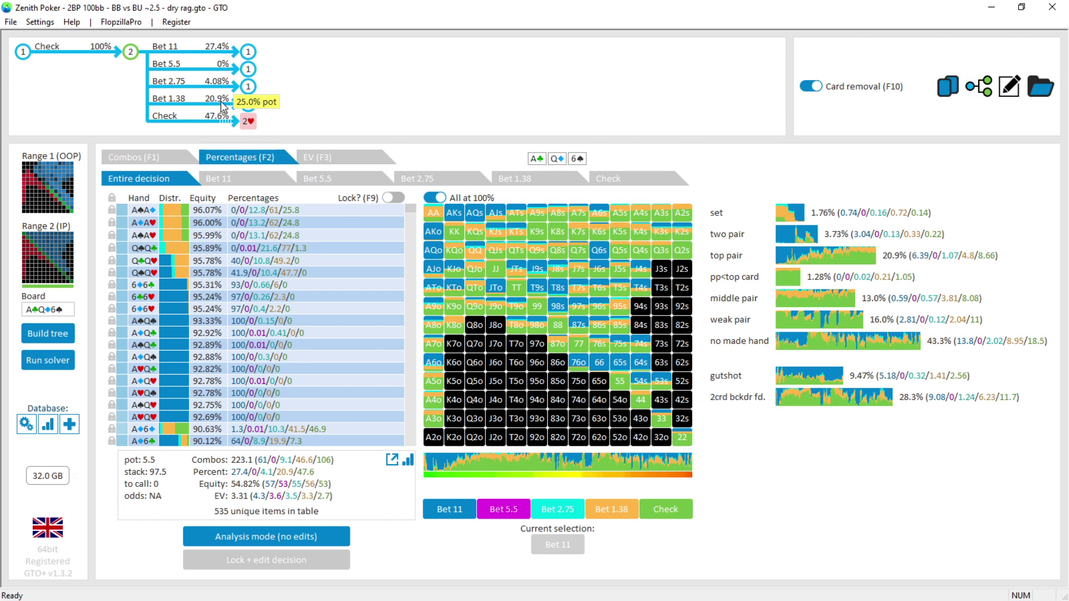
Follow the flop check, 1.38 bet and call to reach the 2♥ turn node
left_click(222, 106)
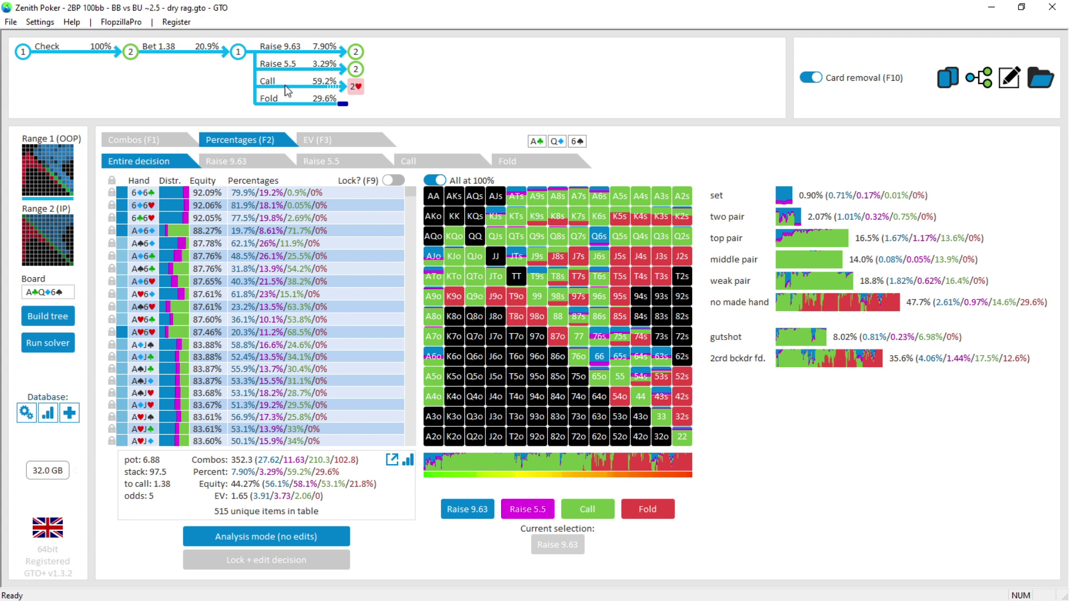
left_click(322, 89)
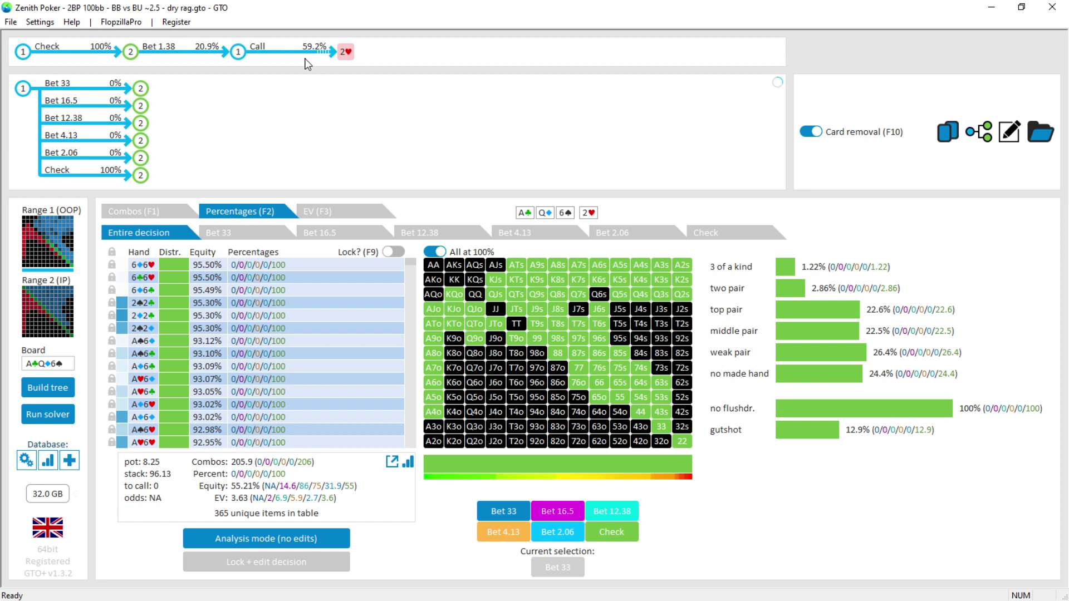
Replace the 2♥ turn with T♣ to see BB check 90.5% and bet 2.06 8.93%
left_click(347, 54)
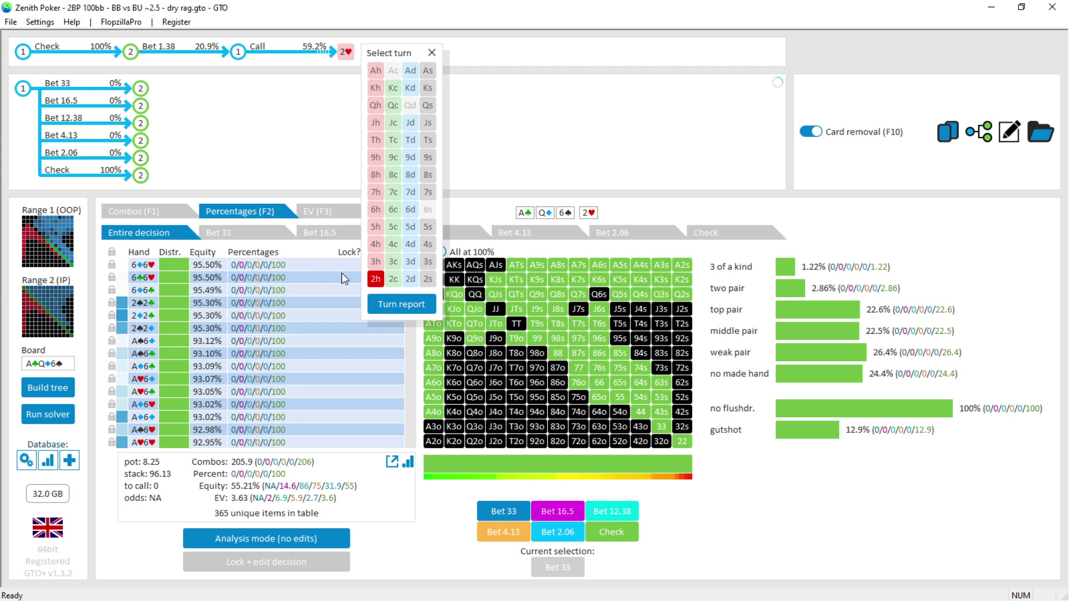
left_click(394, 142)
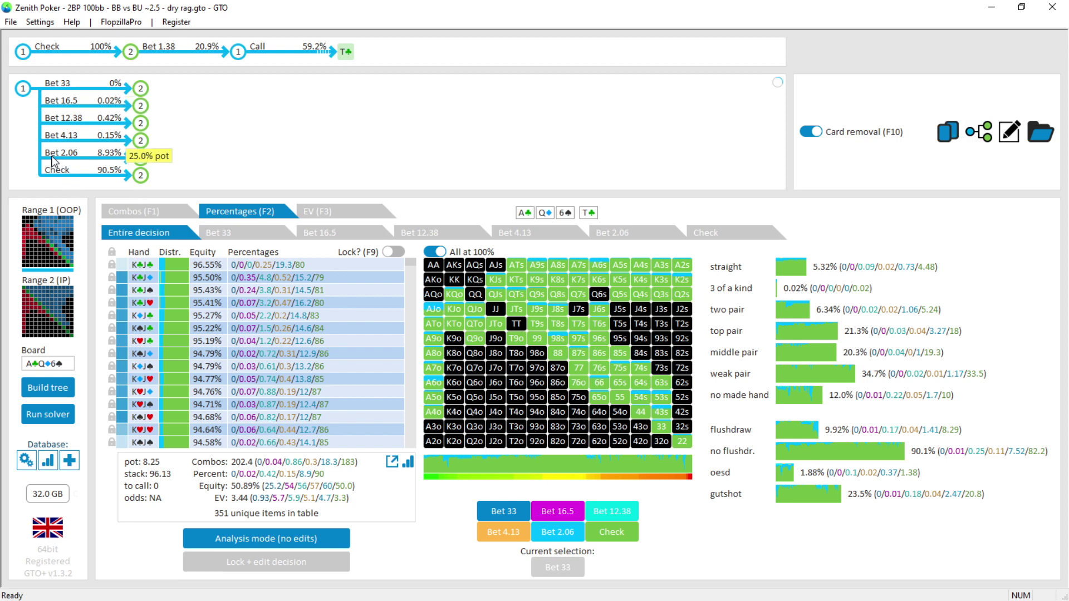
Follow BB's 2.06 turn bet and the call, dealing 3♣ as the river
left_click(110, 158)
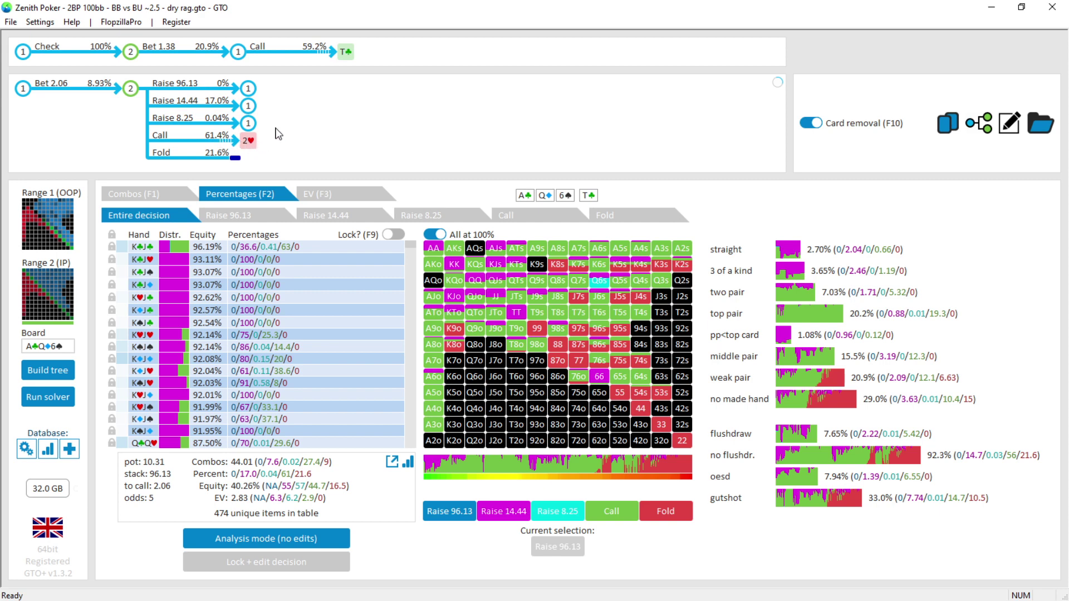
left_click(250, 143)
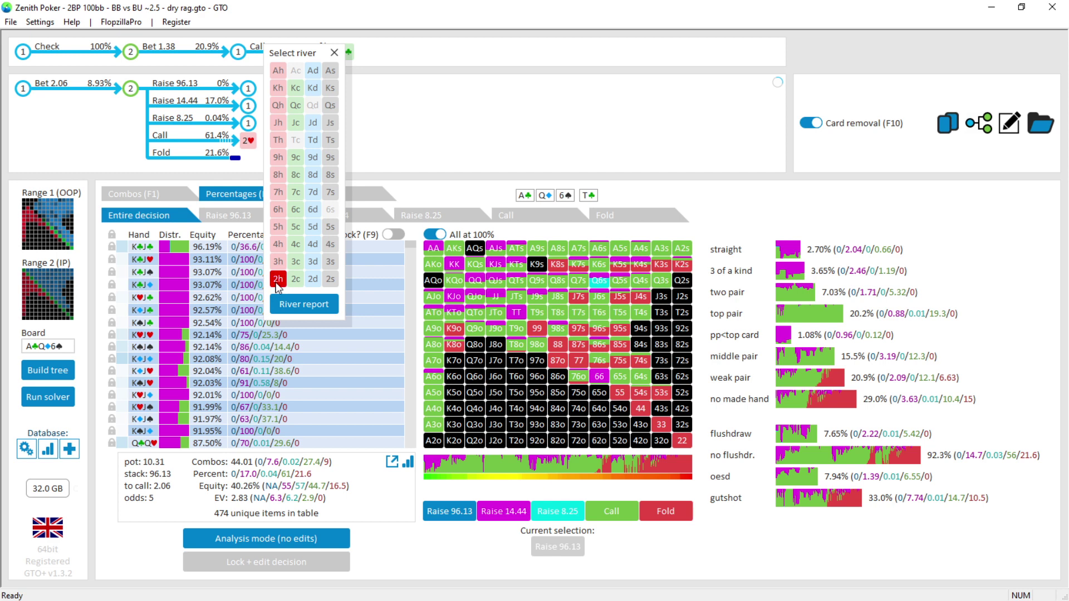
left_click(299, 262)
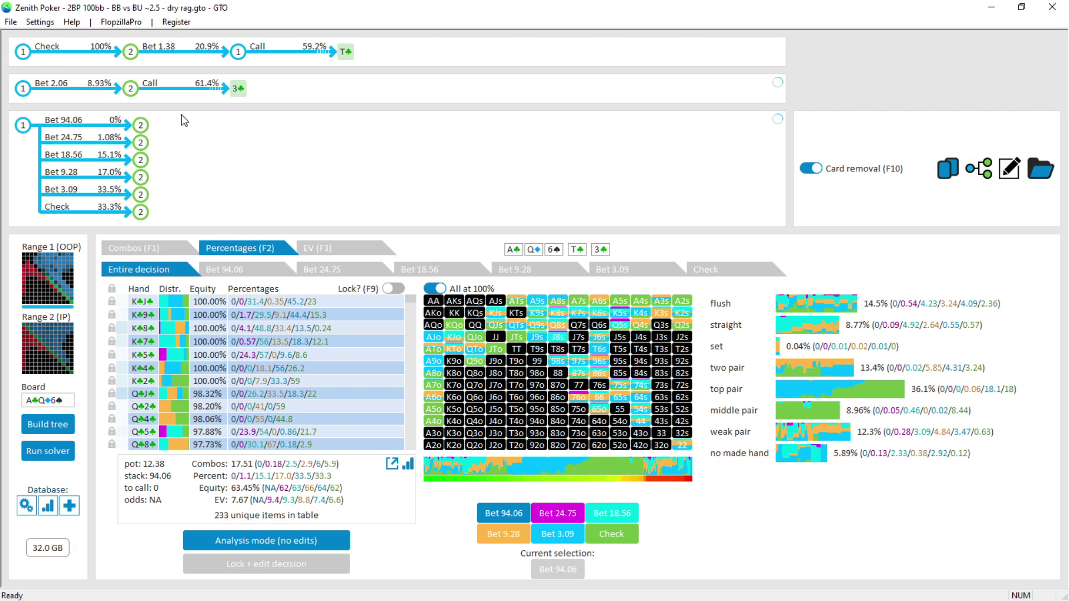
left_click(108, 213)
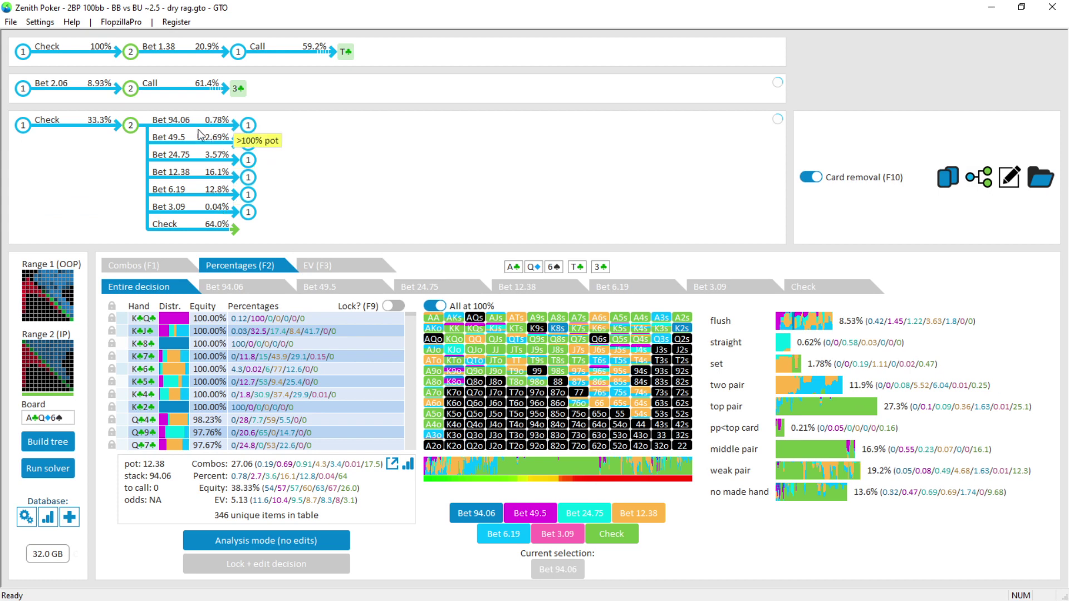
left_click(99, 130)
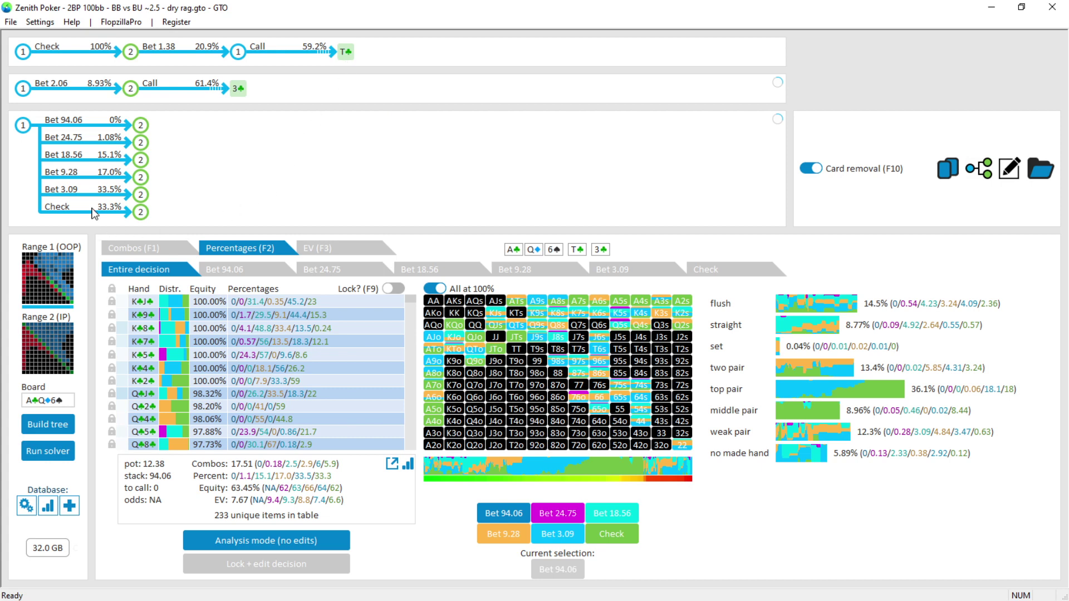
Deal K♠ as the turn, view the check then 8.25 bet line, then return to the button's flop decision
left_click(347, 57)
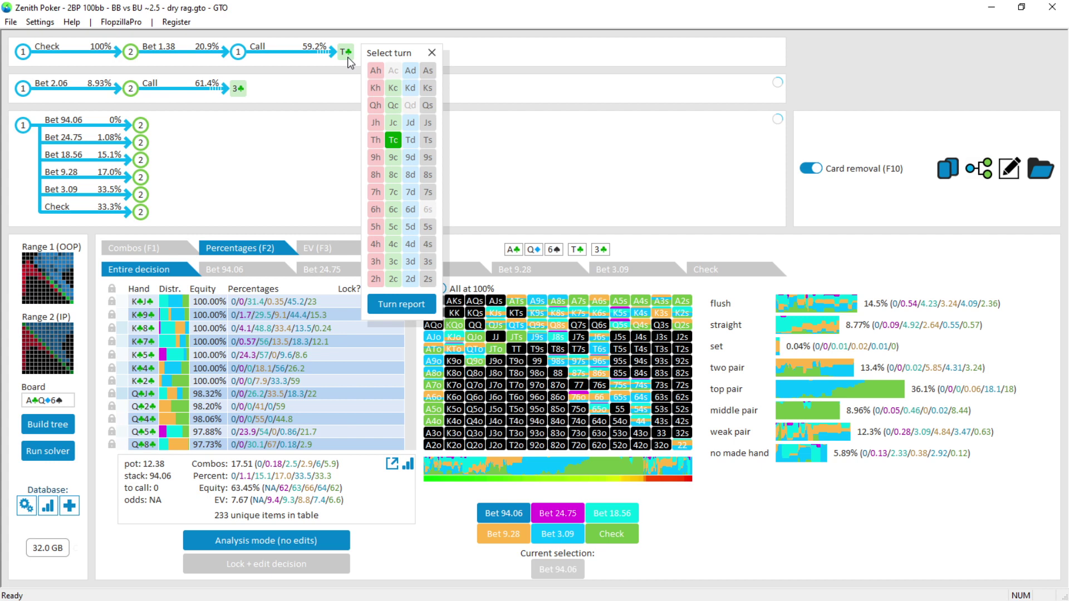
left_click(428, 89)
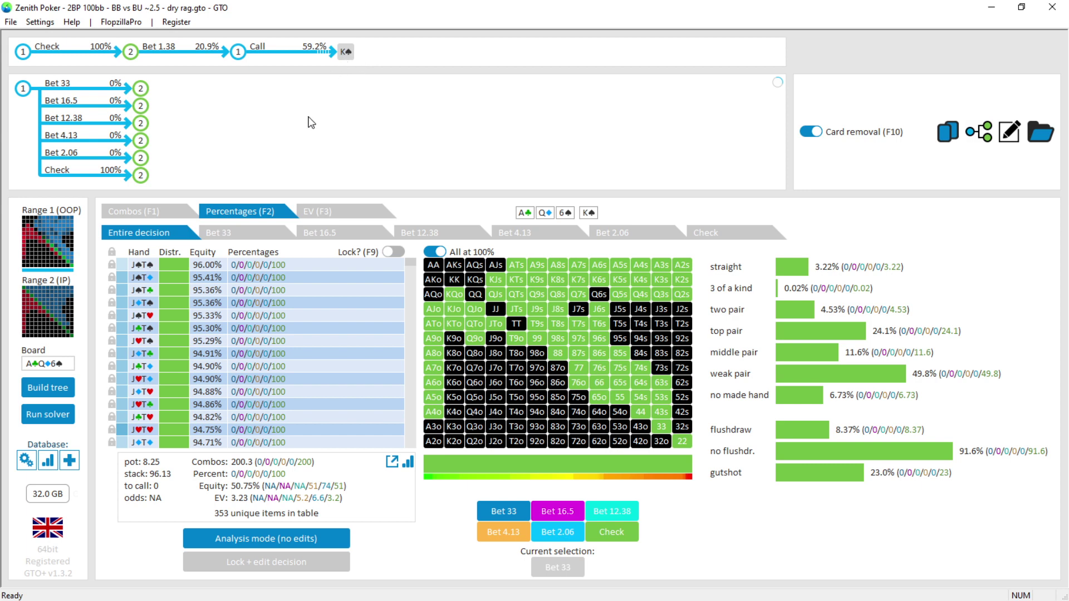
left_click(89, 174)
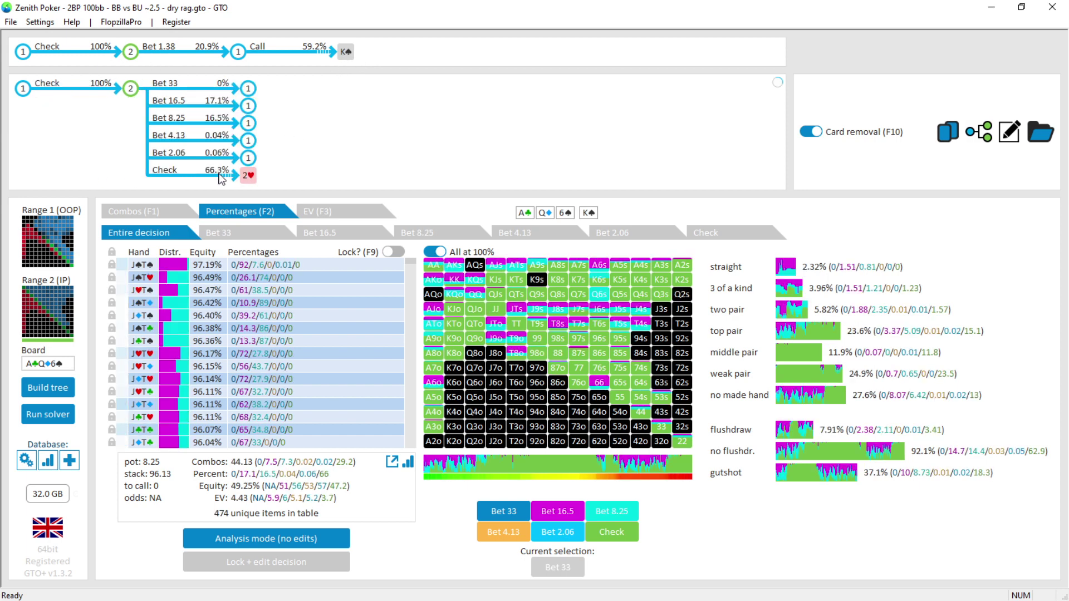
left_click(221, 124)
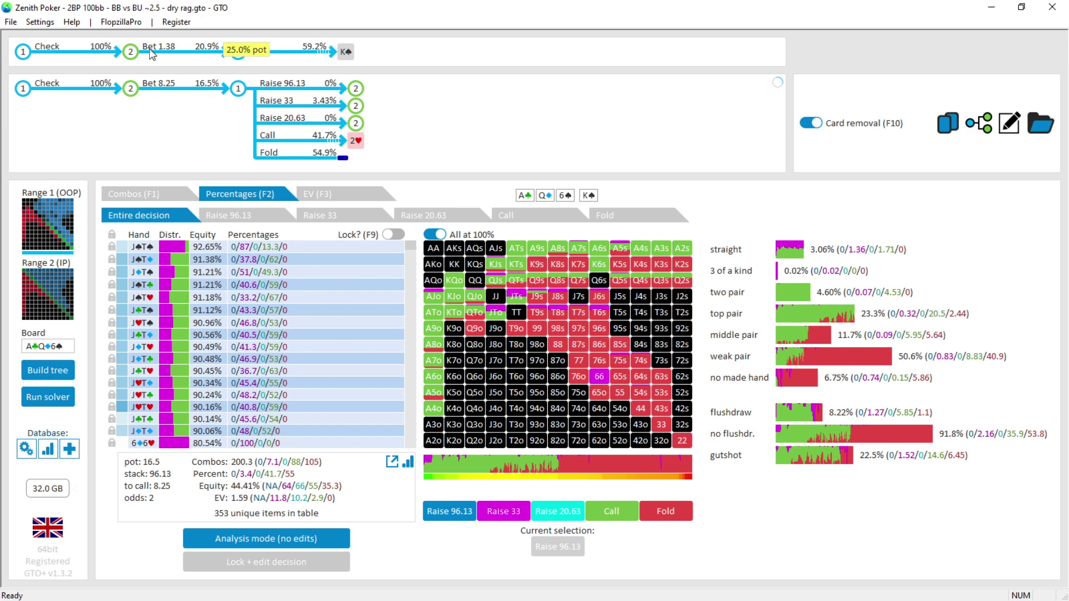
mouse_move(176, 57)
left_click(132, 52)
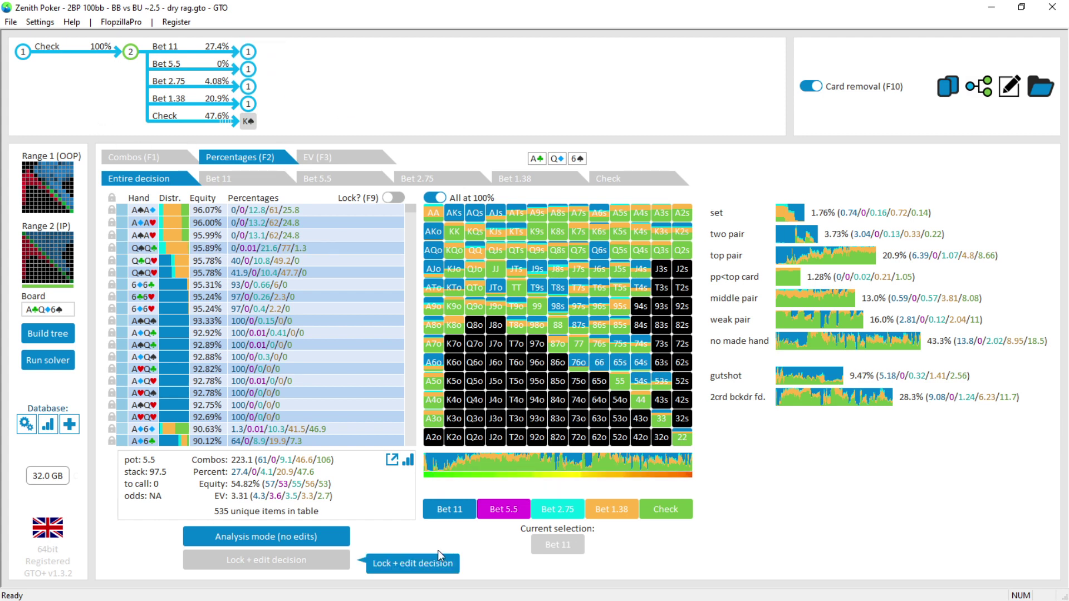
Follow the flop 11 bet and call, dealing 3♠ as the turn card
left_click(176, 49)
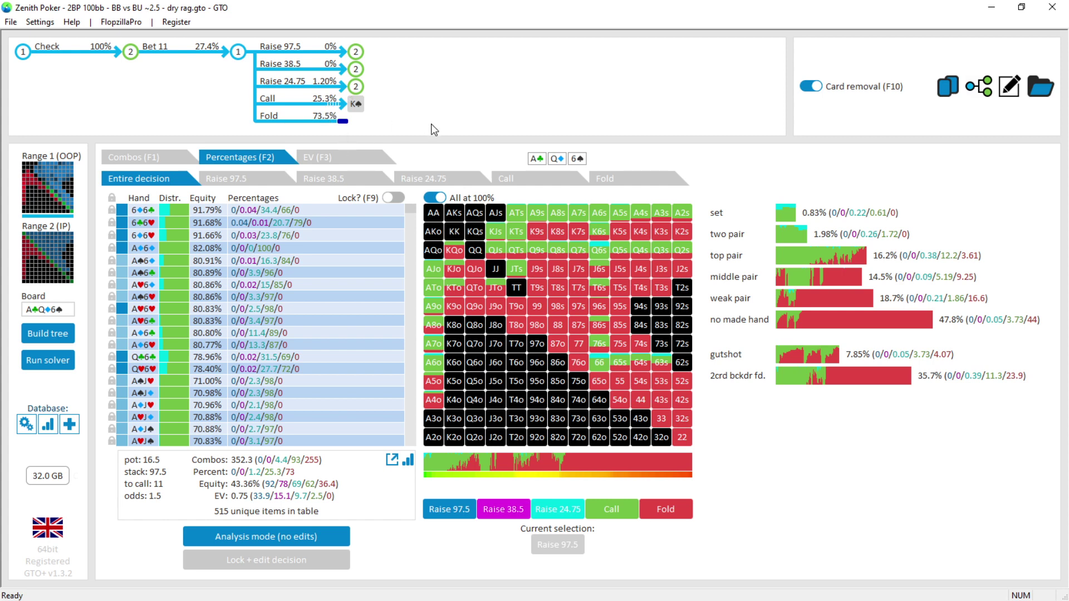
left_click(356, 105)
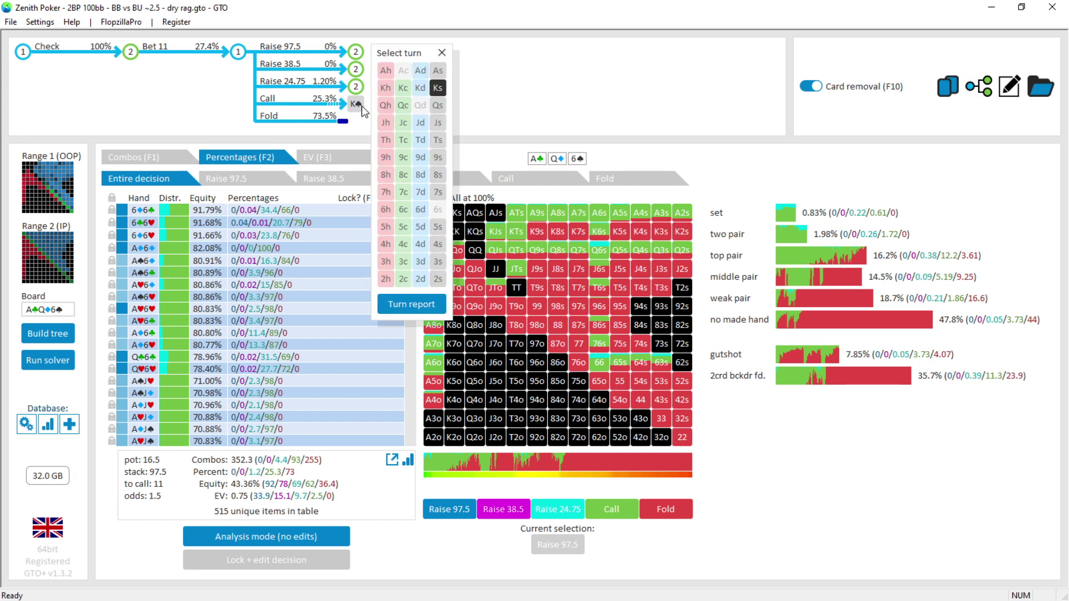
left_click(440, 262)
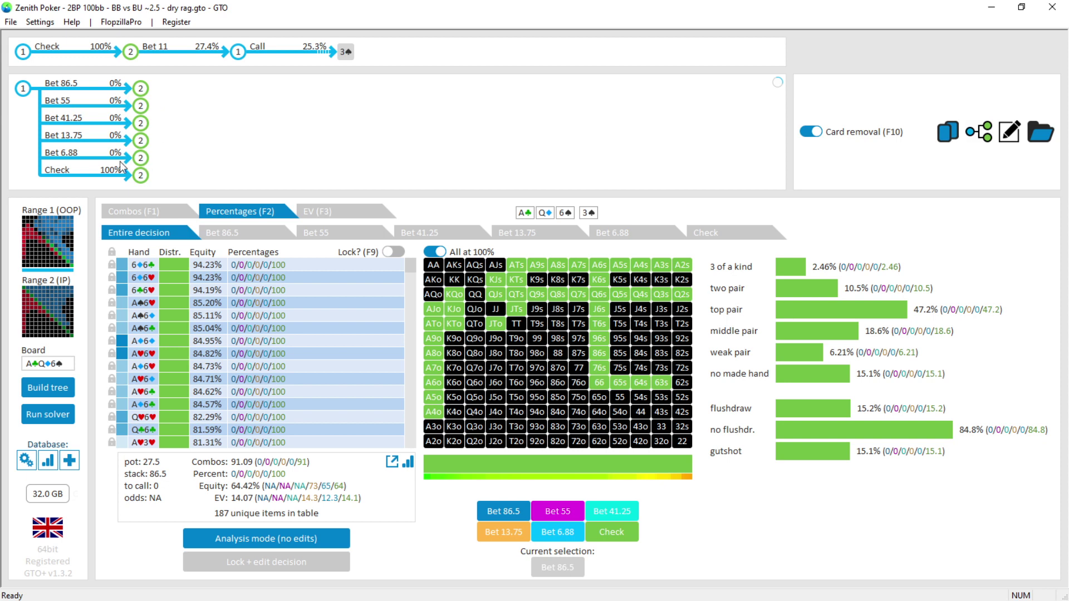
Follow turn check, 27.5 bet, 68.75 raise and call, dealing 5♥ as the river
left_click(110, 175)
left_click(214, 122)
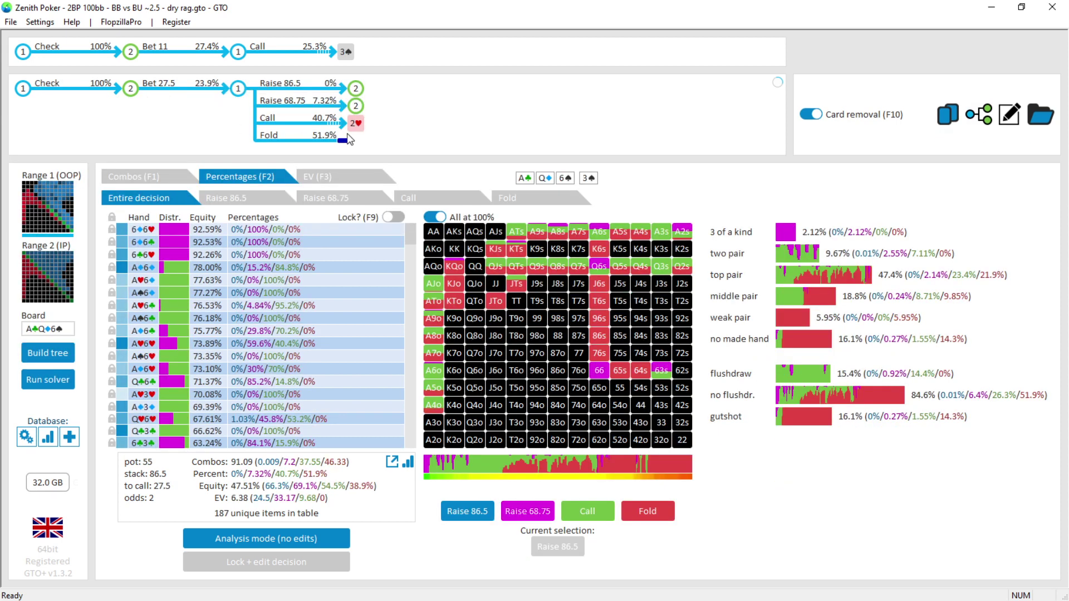
left_click(355, 105)
left_click(462, 106)
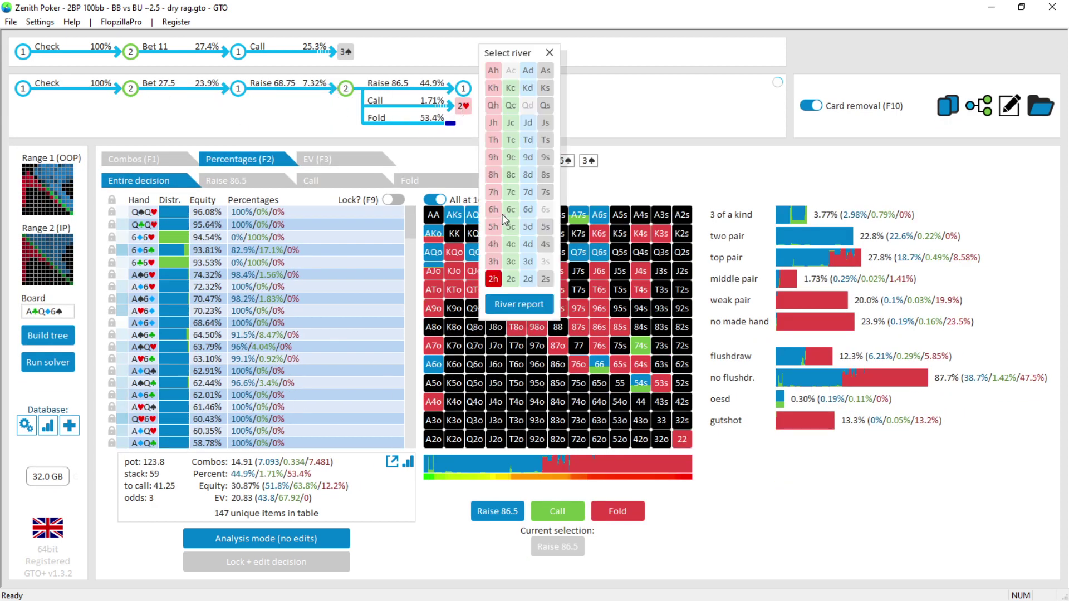
left_click(500, 233)
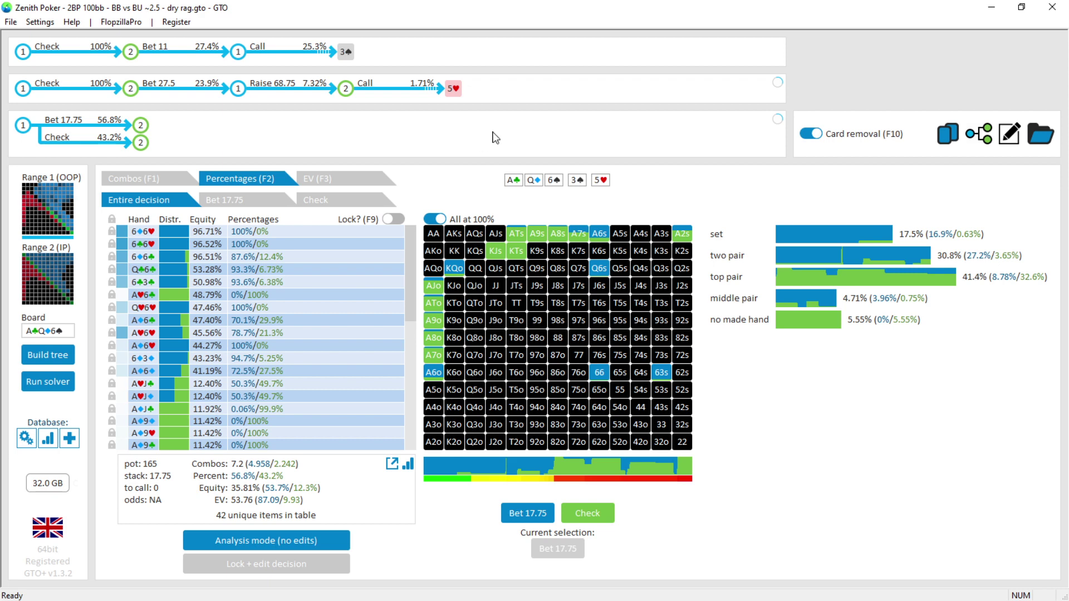
Load the K♠8♠3♦ flop tree from the saved-flops results and close the results panel
left_click(48, 439)
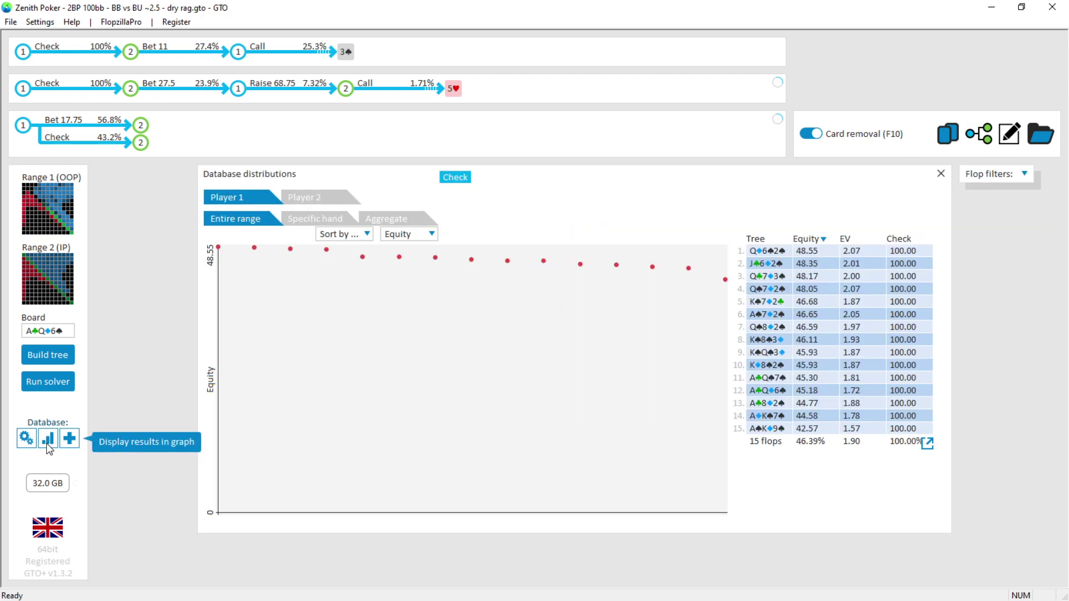
left_click(763, 340)
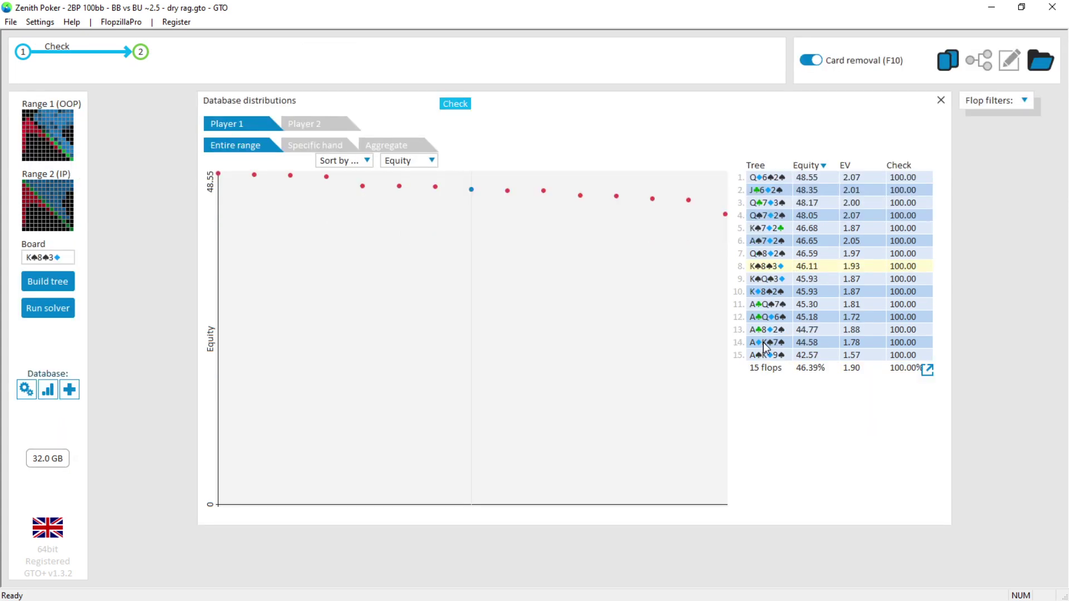
left_click(24, 55)
Follow flop check and 2.75 bet to an 8♣ turn, then the river 4.13 bet facing a 28.88 raise
left_click(140, 53)
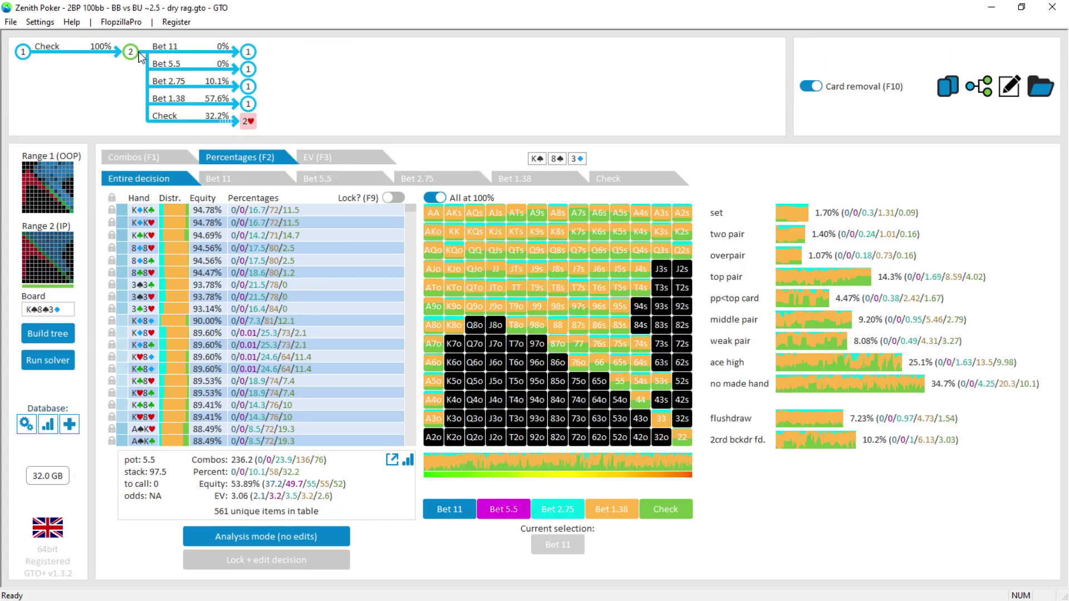
left_click(218, 85)
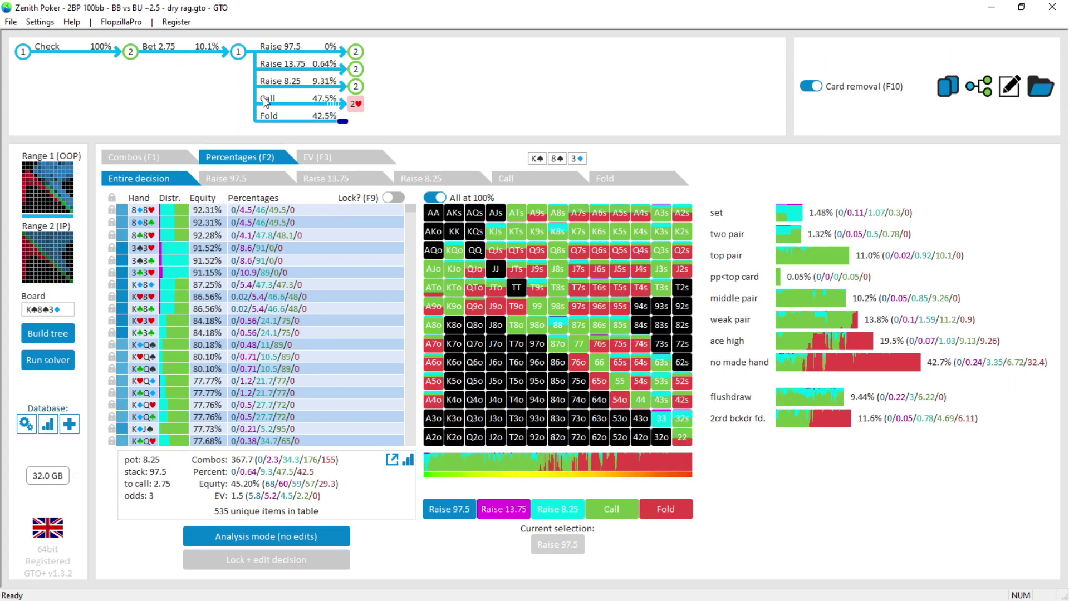
left_click(354, 104)
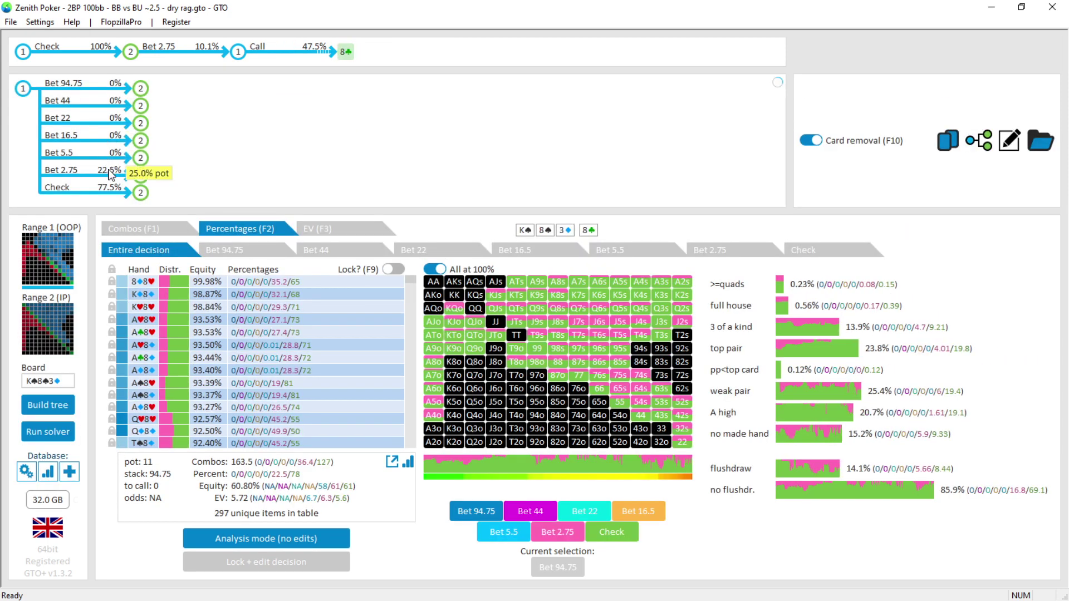
left_click(150, 173)
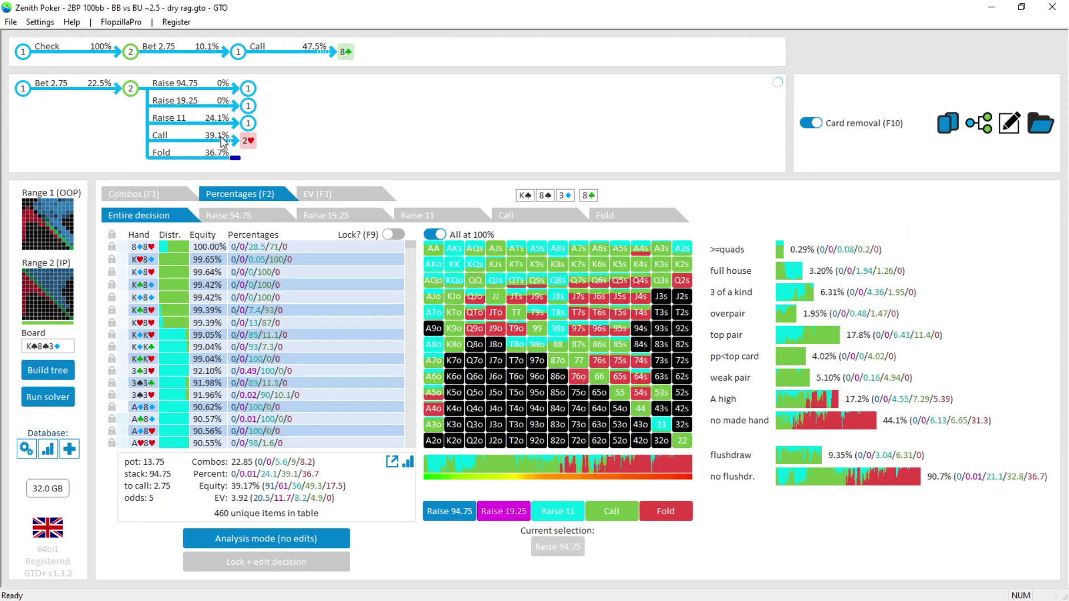
left_click(250, 142)
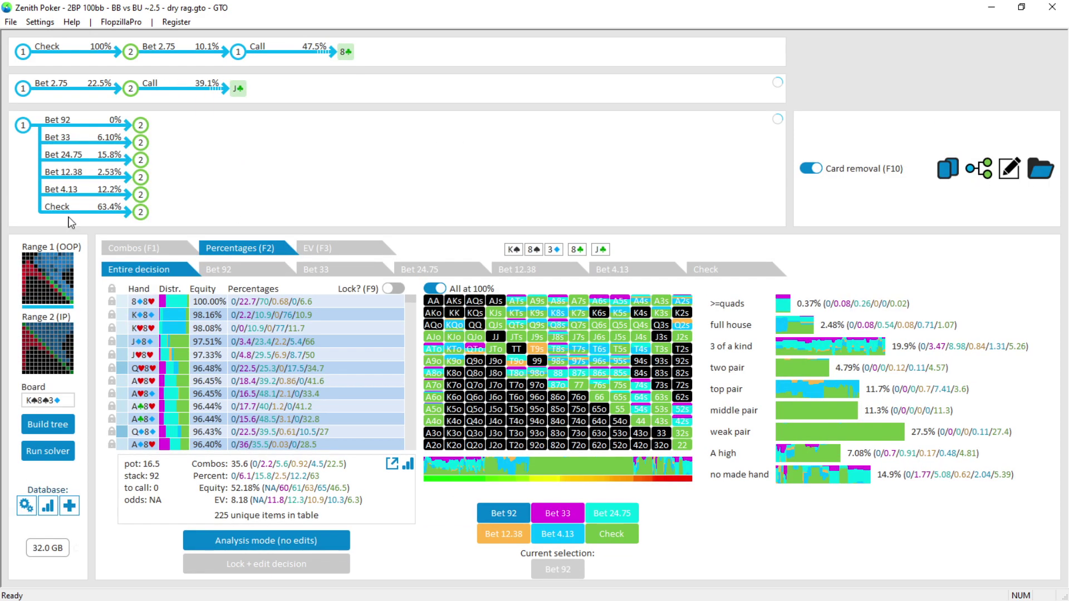
left_click(106, 189)
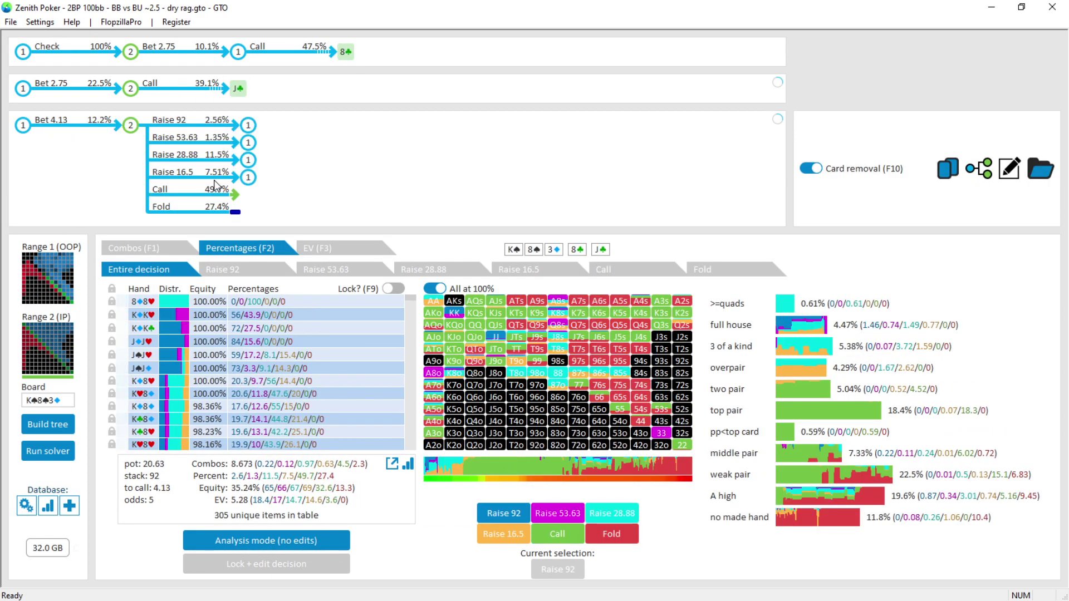
left_click(216, 160)
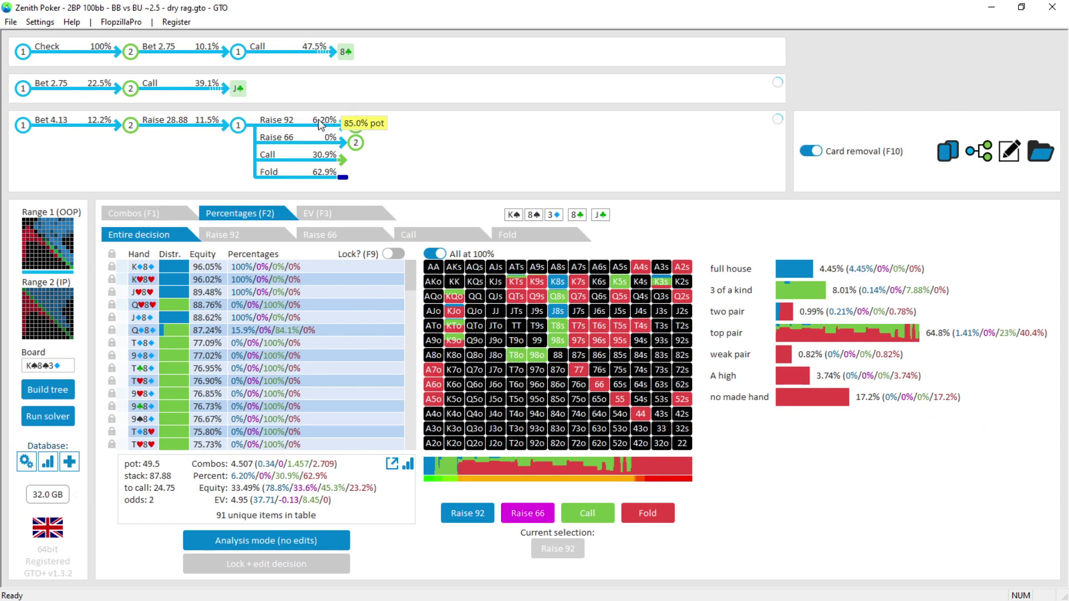